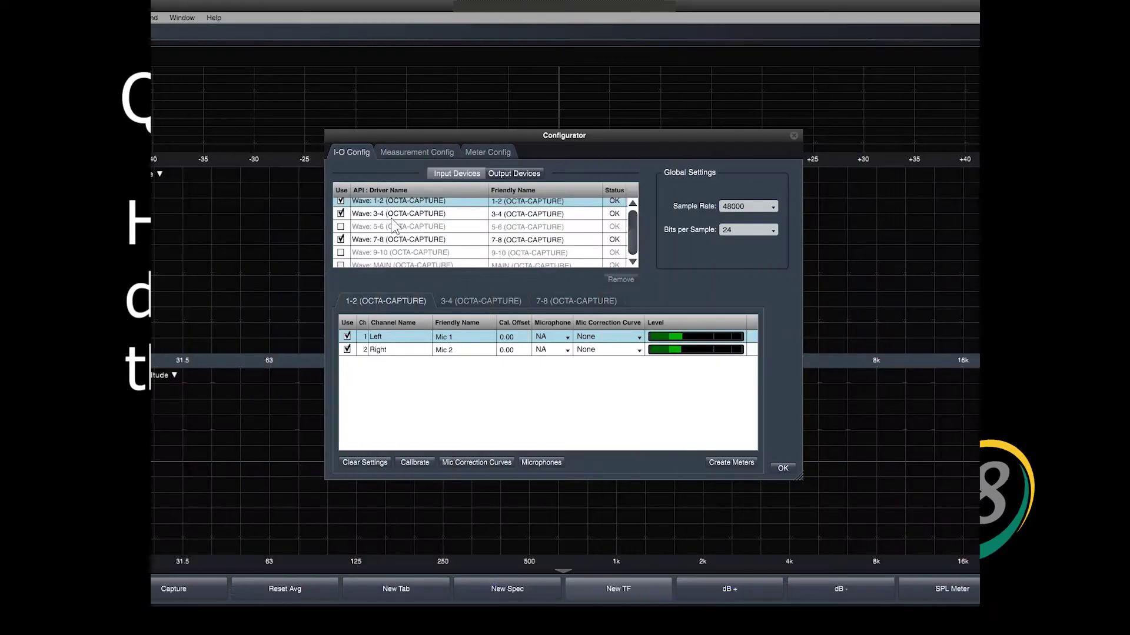
{"action": "scroll", "coordinate": [388, 214], "scroll_direction": "down", "scroll_amount": 2}
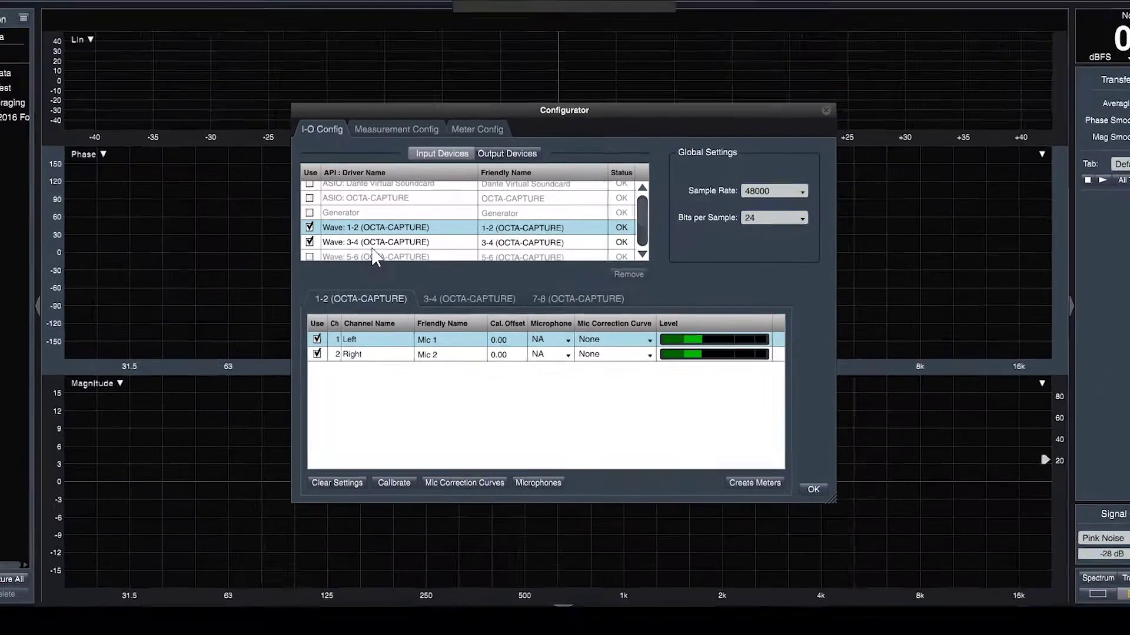
{"action": "scroll", "coordinate": [397, 256], "scroll_direction": "down", "scroll_amount": 2}
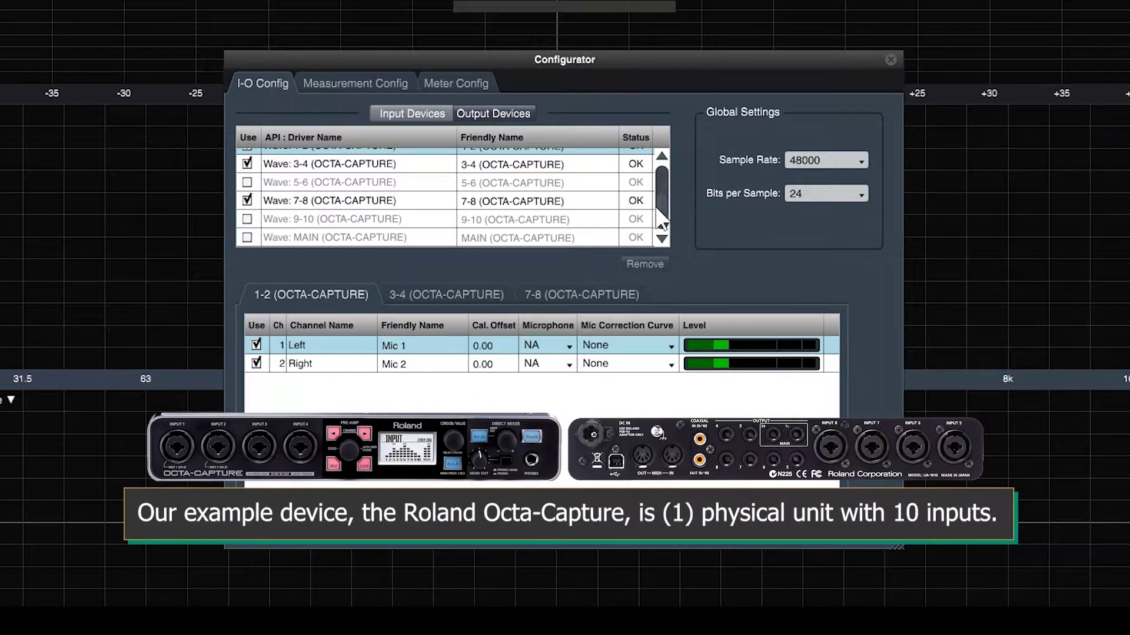
{"action": "scroll", "coordinate": [660, 199], "scroll_direction": "up", "scroll_amount": 1}
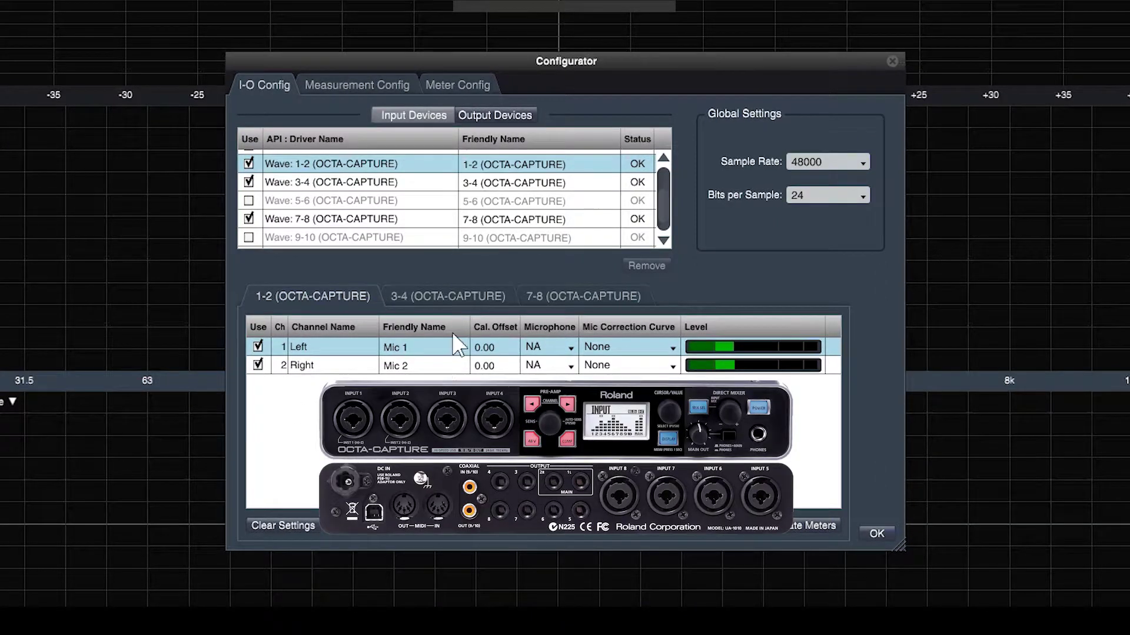
- Compare the 3-4 and 7-8 input pair tabs, finding Sig Gen on channel 8
{"action": "left_click", "coordinate": [453, 291]}
{"action": "left_click", "coordinate": [608, 295]}
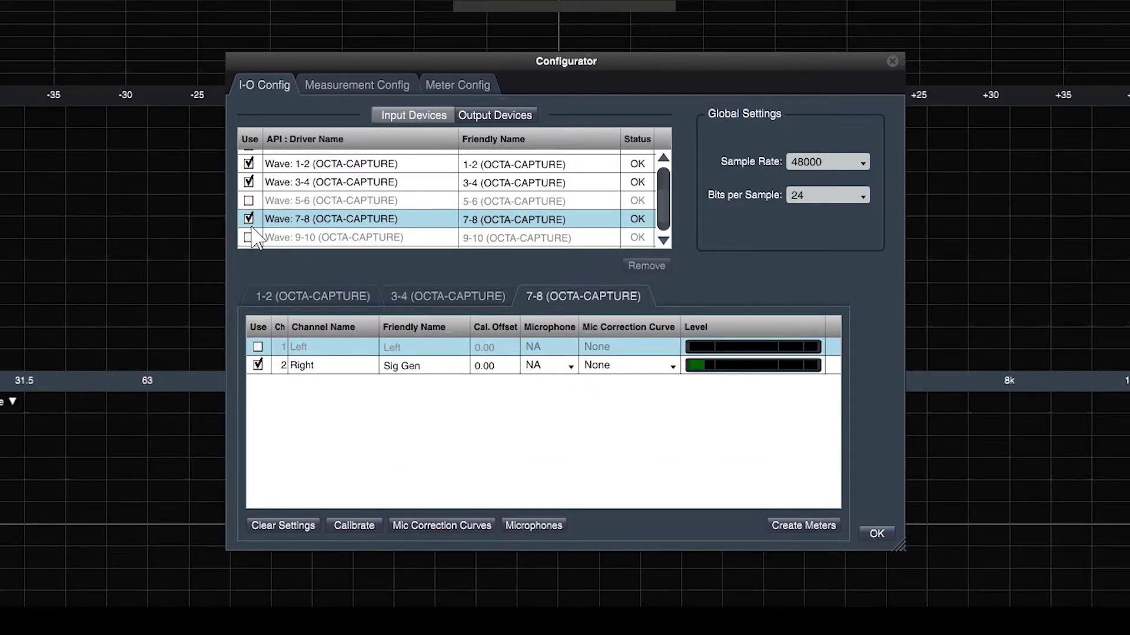
{"action": "left_click", "coordinate": [385, 298]}
{"action": "left_click", "coordinate": [557, 300]}
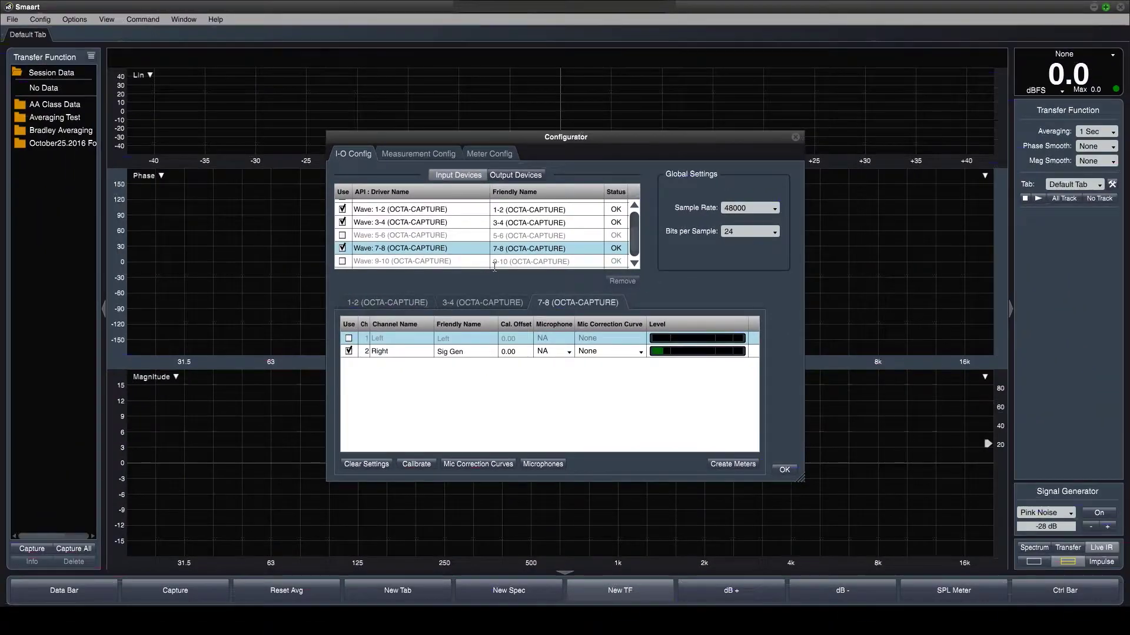
- Close the Configurator and start a new transfer function using device pair 7-8
{"action": "left_click", "coordinate": [781, 472]}
{"action": "left_click", "coordinate": [590, 585]}
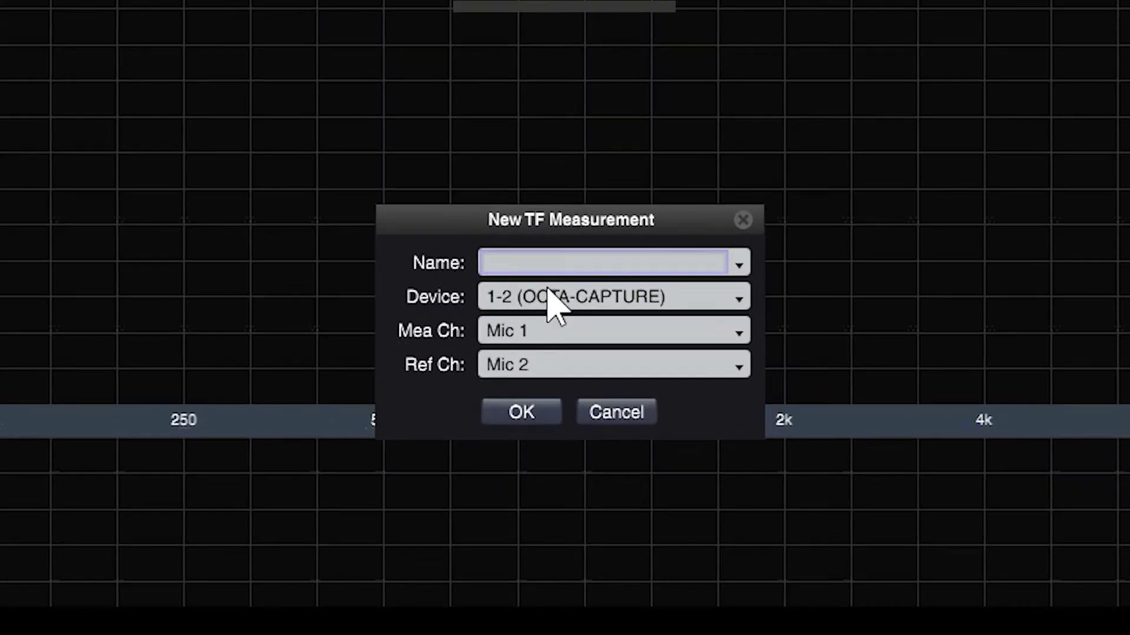
{"action": "left_click", "coordinate": [550, 300]}
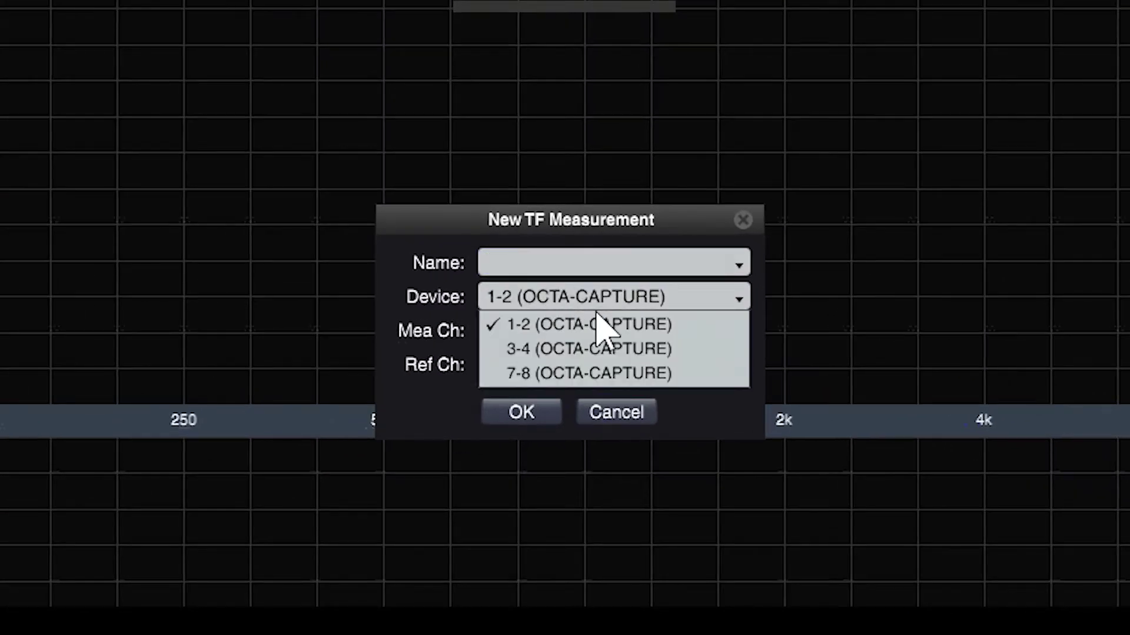
{"action": "left_click", "coordinate": [617, 383]}
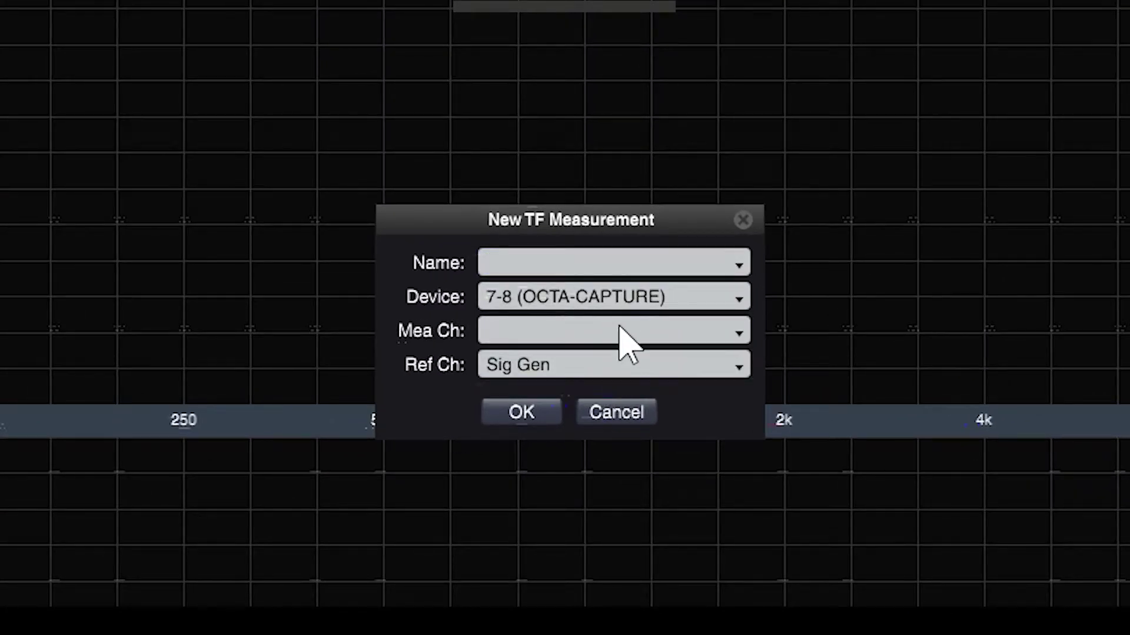
- Check the 7-8 pair's channels, revert to device pair 1-2, and cancel
{"action": "left_click", "coordinate": [619, 335]}
{"action": "left_click", "coordinate": [617, 298]}
{"action": "left_click", "coordinate": [612, 323]}
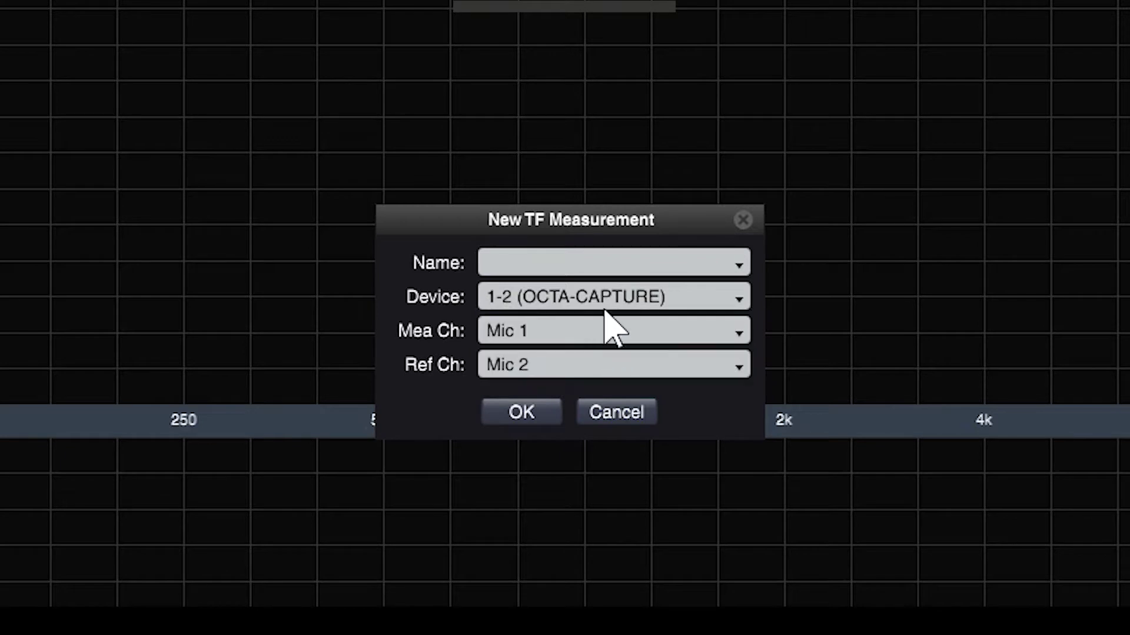
{"action": "left_click", "coordinate": [617, 411]}
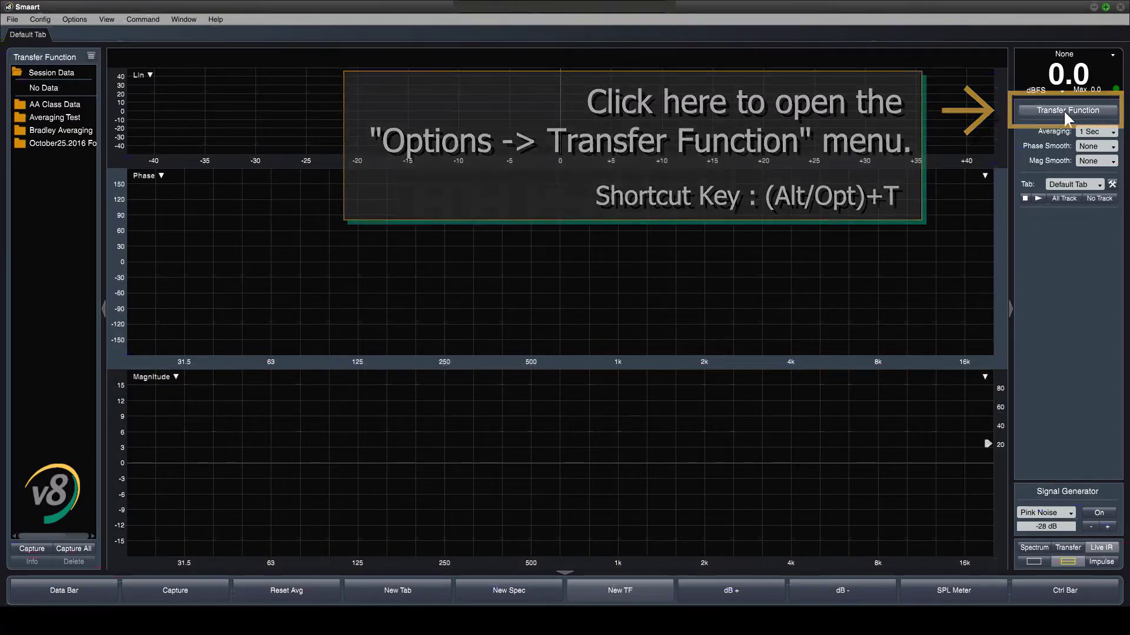
- Turn on Allow Multi-Device Transfer Function in the Transfer Function options
{"action": "left_click", "coordinate": [1064, 109]}
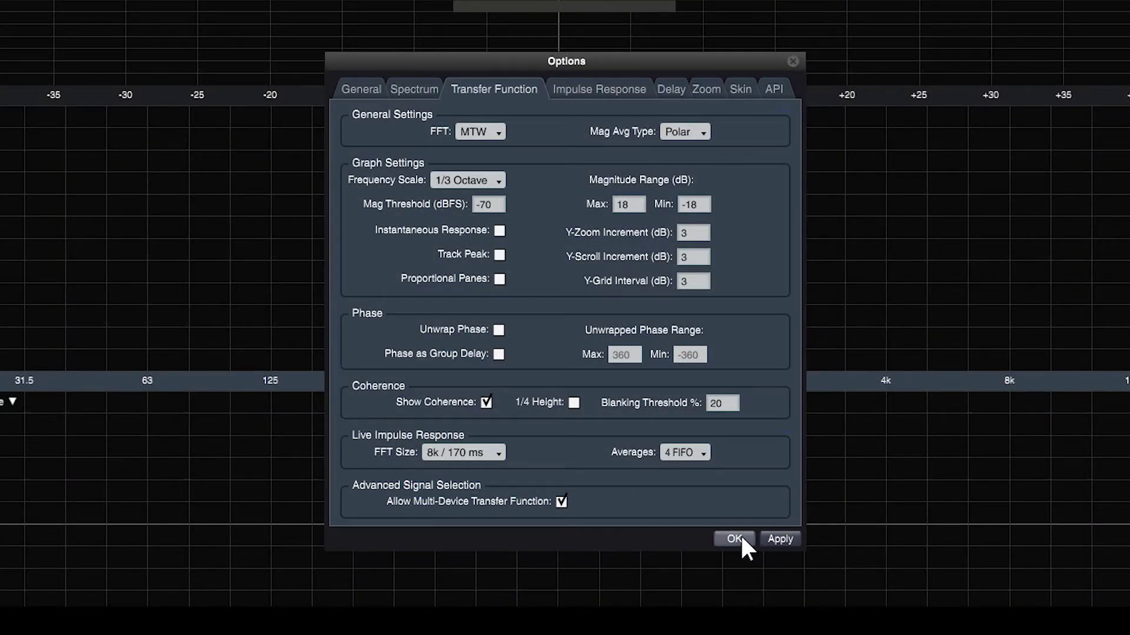
{"action": "left_click", "coordinate": [734, 539]}
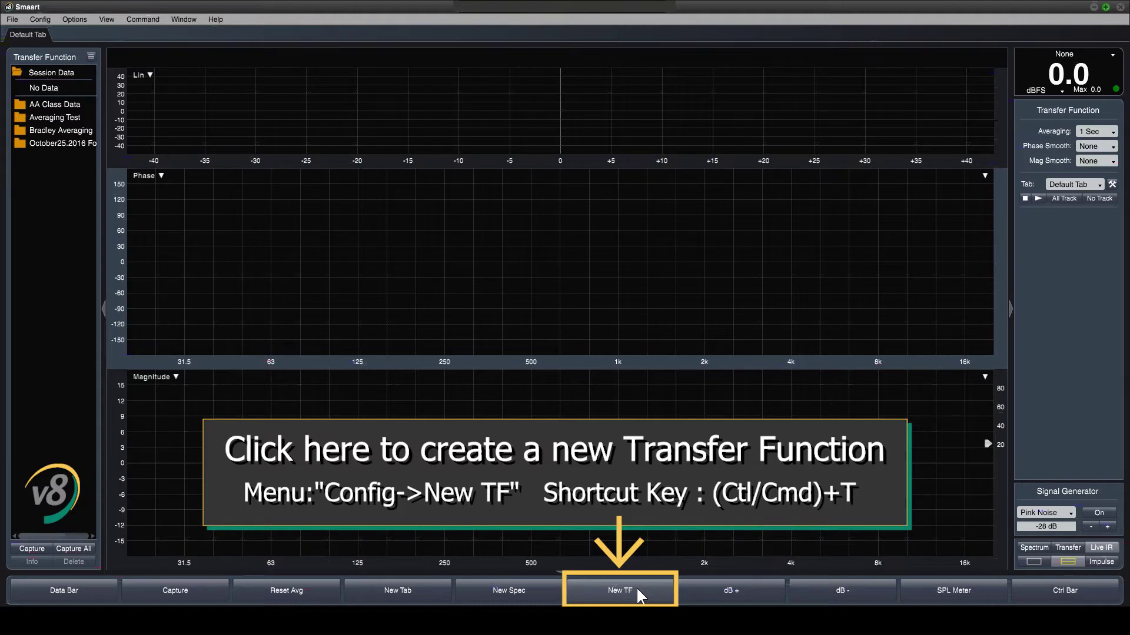
- Create 'mic 1 tf' with reference device 7-8 and channel Sig Gen, accepting the clock warning
{"action": "left_click", "coordinate": [636, 587]}
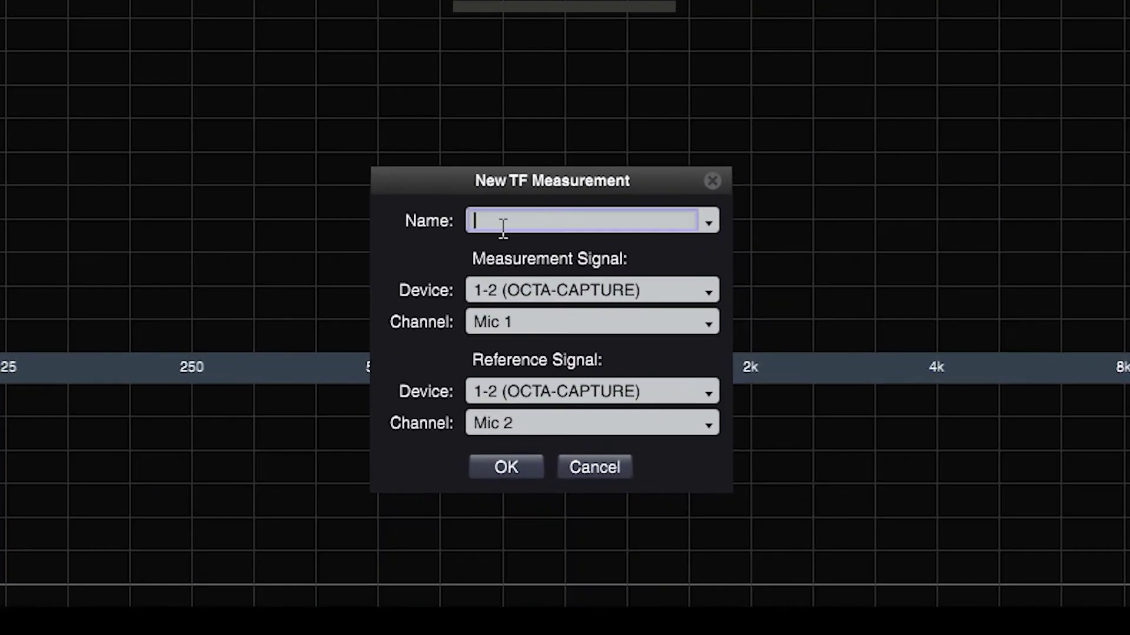
{"action": "type", "text": "mic 1 tf"}
{"action": "left_click", "coordinate": [573, 398]}
{"action": "left_click", "coordinate": [582, 462]}
{"action": "left_click", "coordinate": [568, 424]}
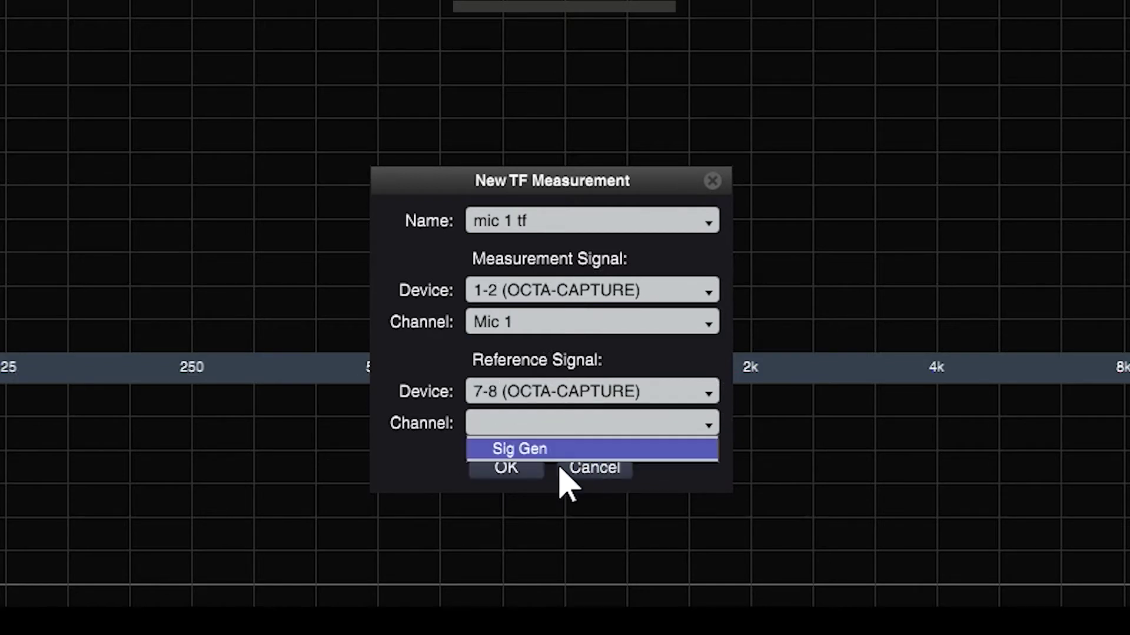
{"action": "left_click", "coordinate": [566, 447]}
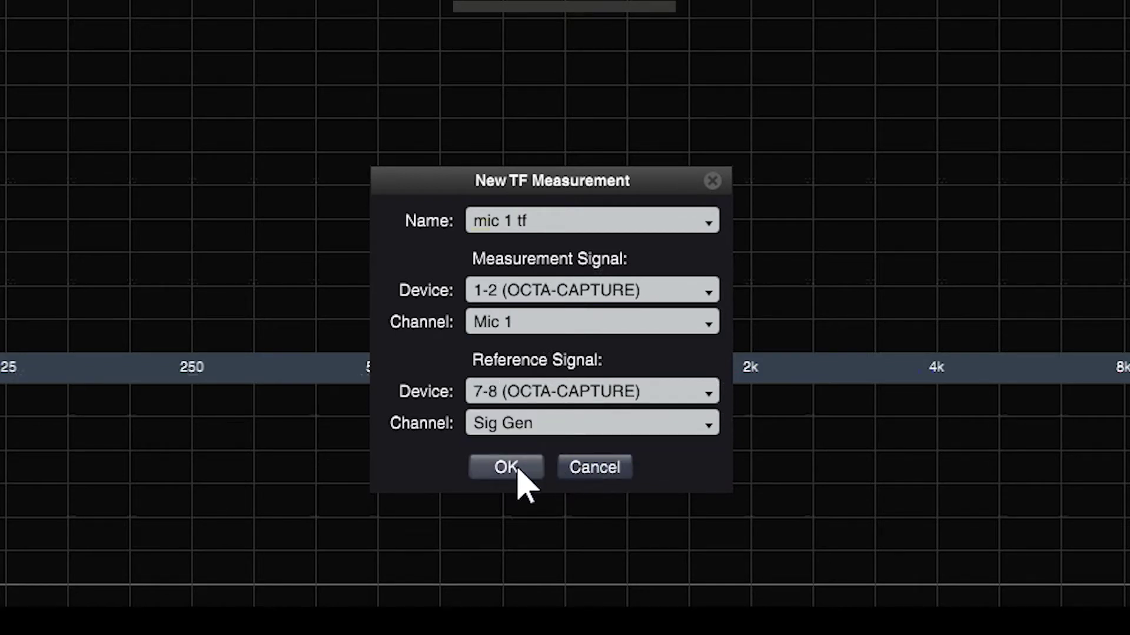
{"action": "left_click", "coordinate": [517, 469]}
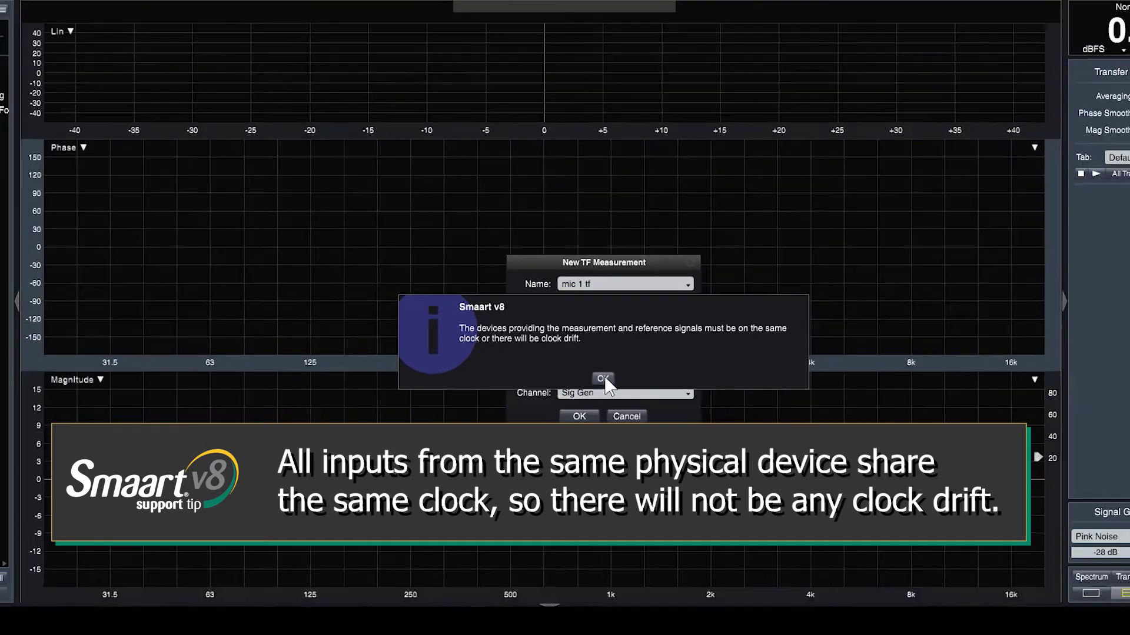
{"action": "left_click", "coordinate": [553, 396]}
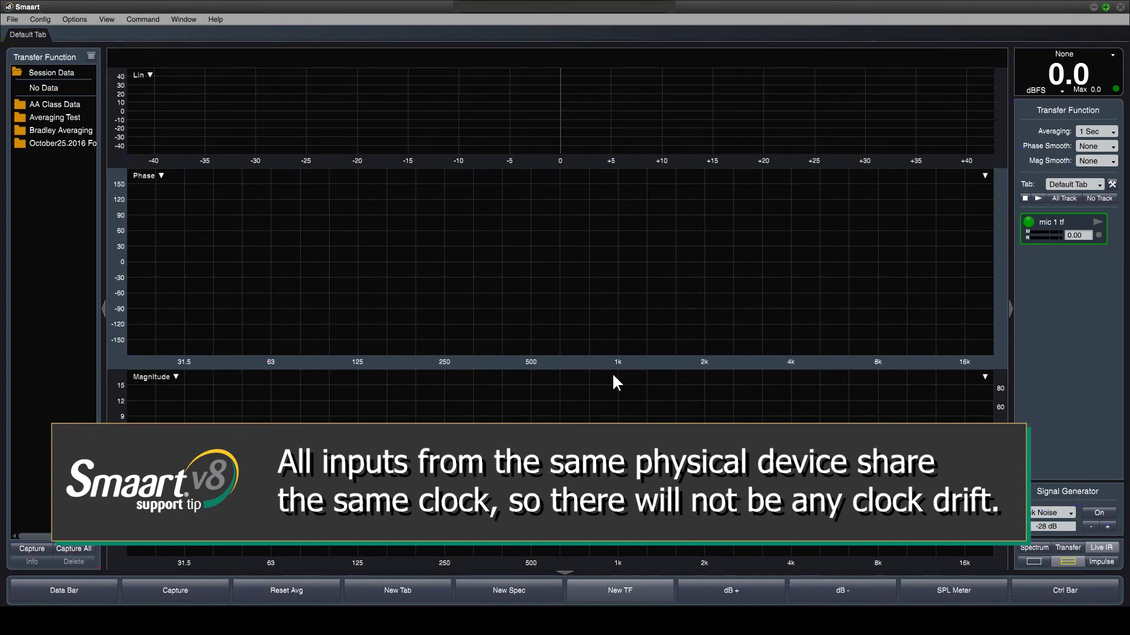